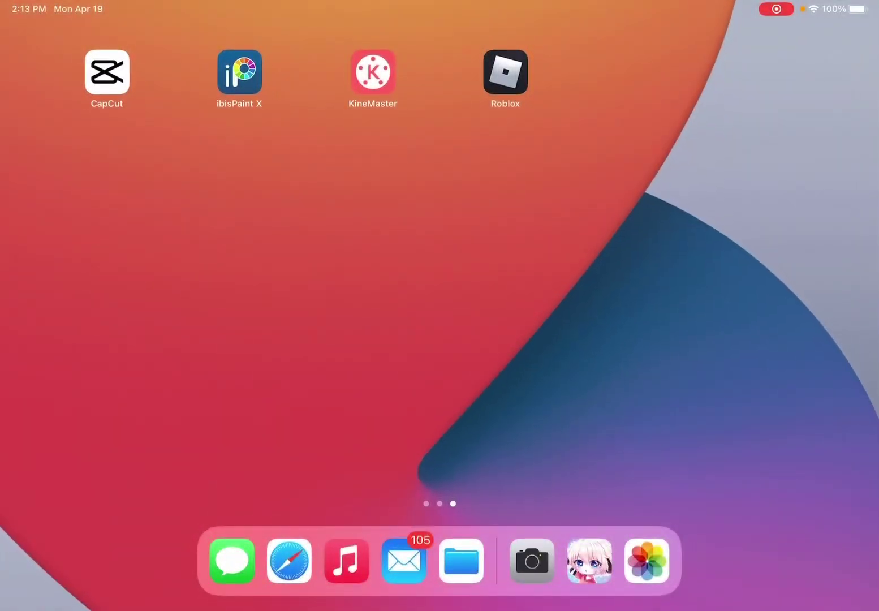
# - Launch KineMaster, dismiss the premium offer and preview the Covernote frame asset in the Asset Store
pyautogui.click(373, 71)
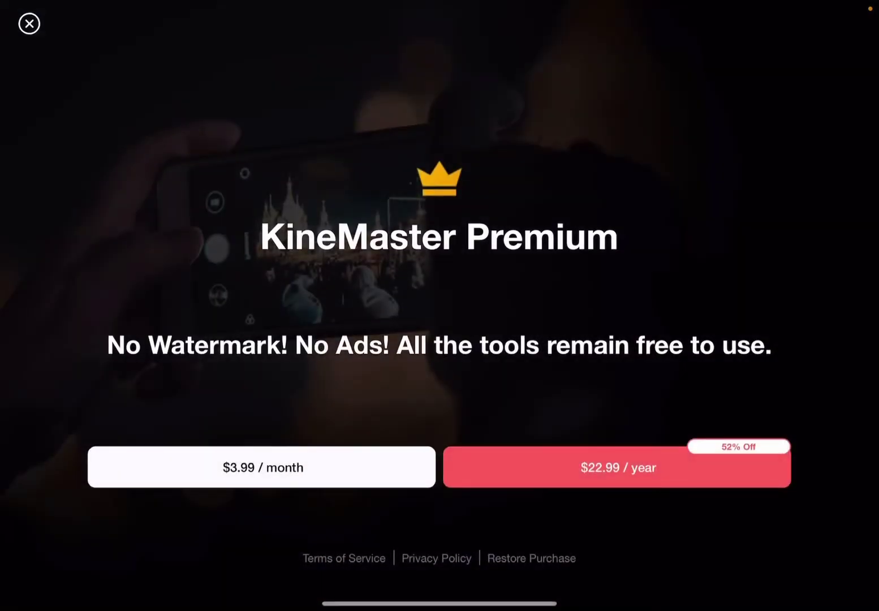
pyautogui.click(29, 24)
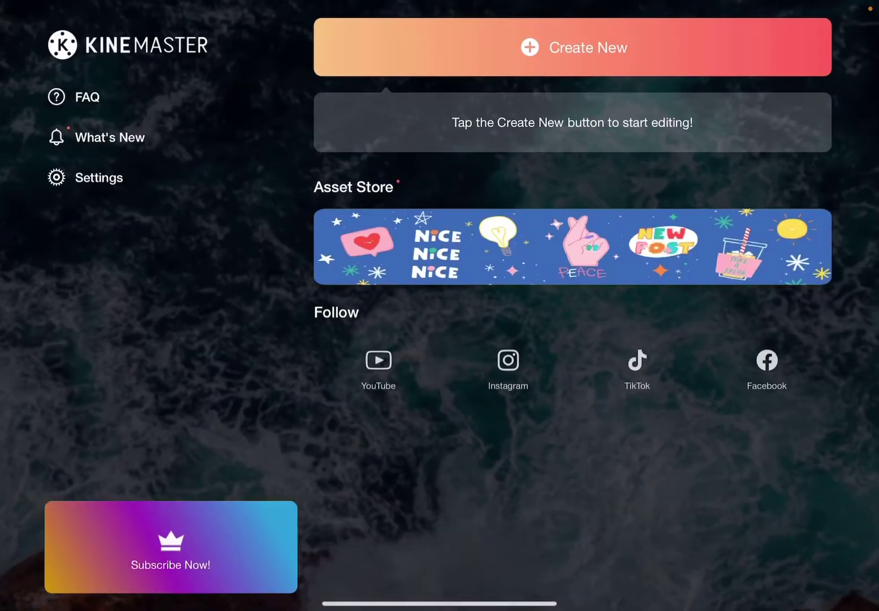
pyautogui.click(577, 245)
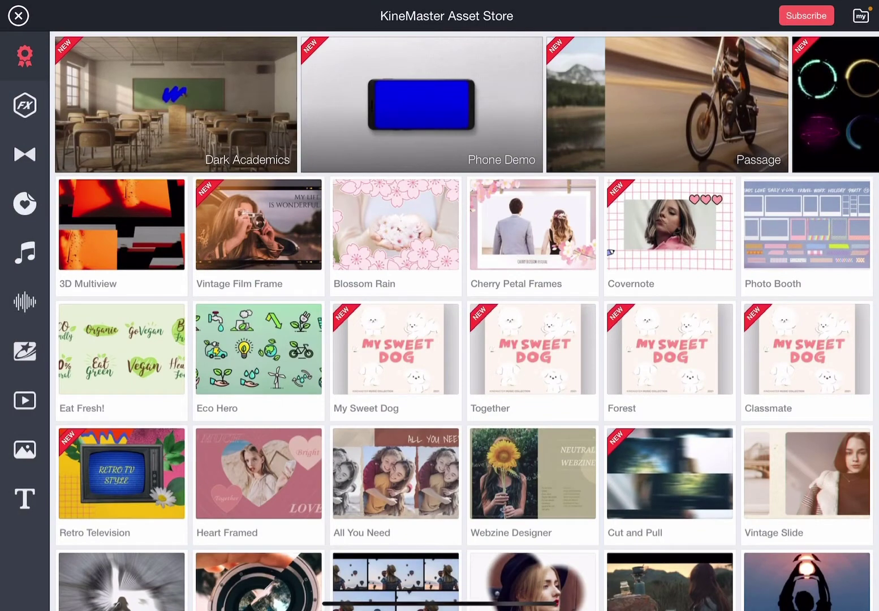
pyautogui.click(670, 234)
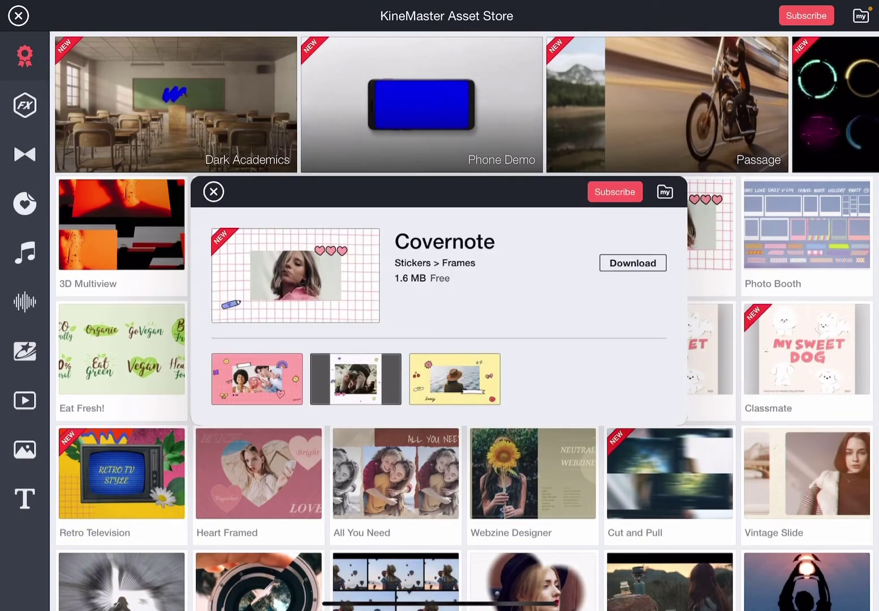
pyautogui.click(295, 275)
pyautogui.click(209, 194)
# - Browse the effects, transition, music and sound-effect assets, preview the Laugh sound, then leave the store
pyautogui.click(24, 106)
pyautogui.click(25, 154)
pyautogui.click(25, 253)
pyautogui.click(25, 302)
pyautogui.click(218, 260)
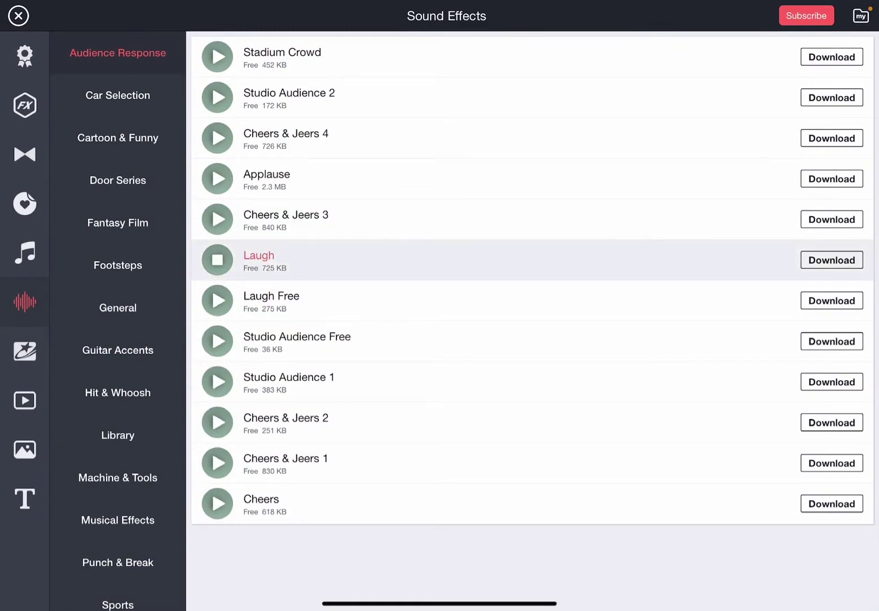
pyautogui.click(25, 55)
pyautogui.click(19, 16)
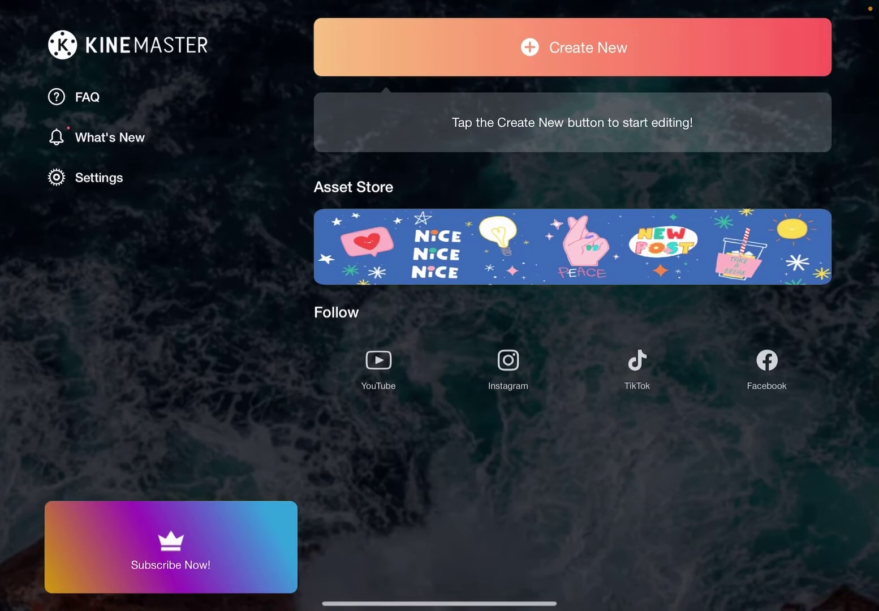
# - Look through the latest announcements, then follow the link to KineMaster's YouTube channel
pyautogui.click(110, 137)
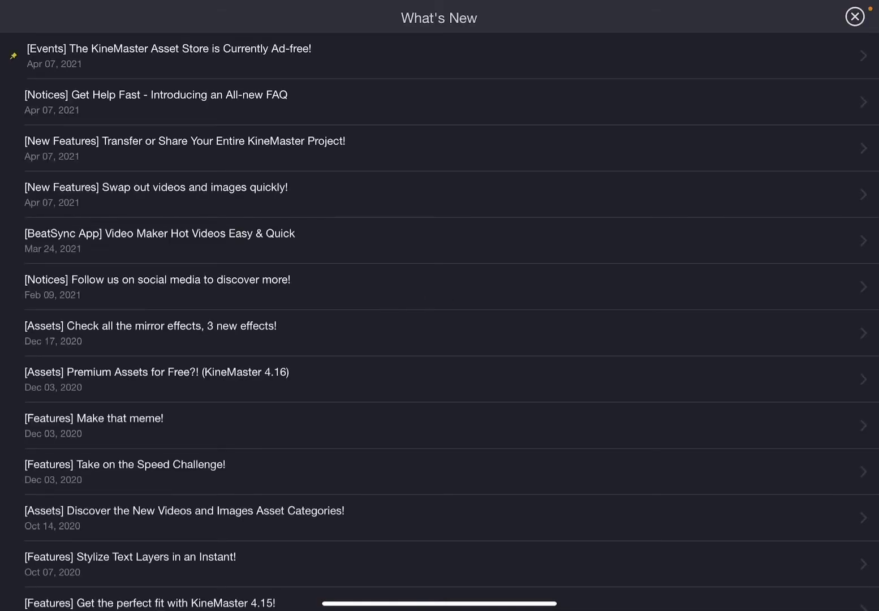
pyautogui.click(855, 16)
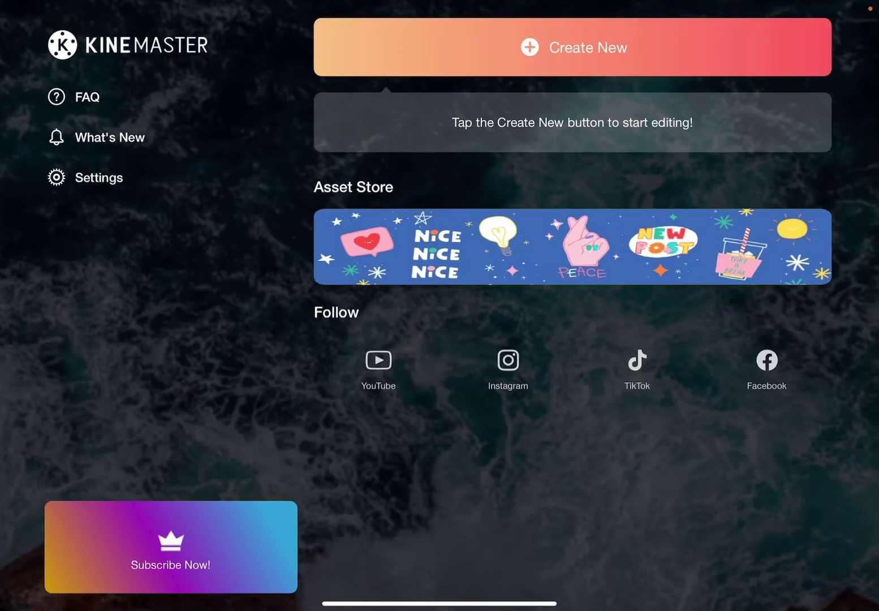
pyautogui.click(379, 361)
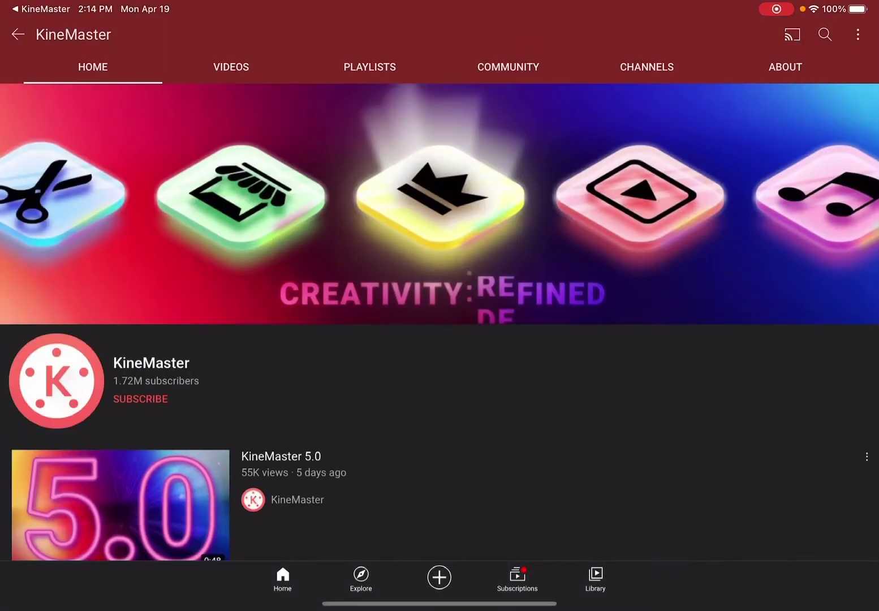
pyautogui.scroll(-5, 440, 344)
pyautogui.scroll(-10, 440, 343)
pyautogui.scroll(-5, 440, 343)
pyautogui.scroll(5, 440, 343)
pyautogui.scroll(3, 441, 343)
pyautogui.scroll(10, 440, 343)
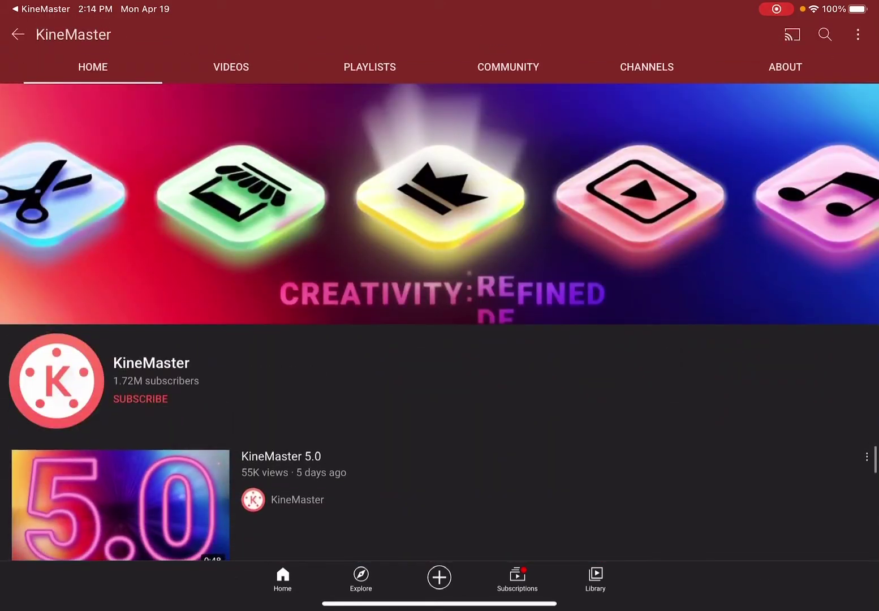
# - Visit your own YouTube channel and briefly play two uploads, including 'Uh idk that I found.'
pyautogui.click(18, 35)
pyautogui.click(858, 34)
pyautogui.click(326, 267)
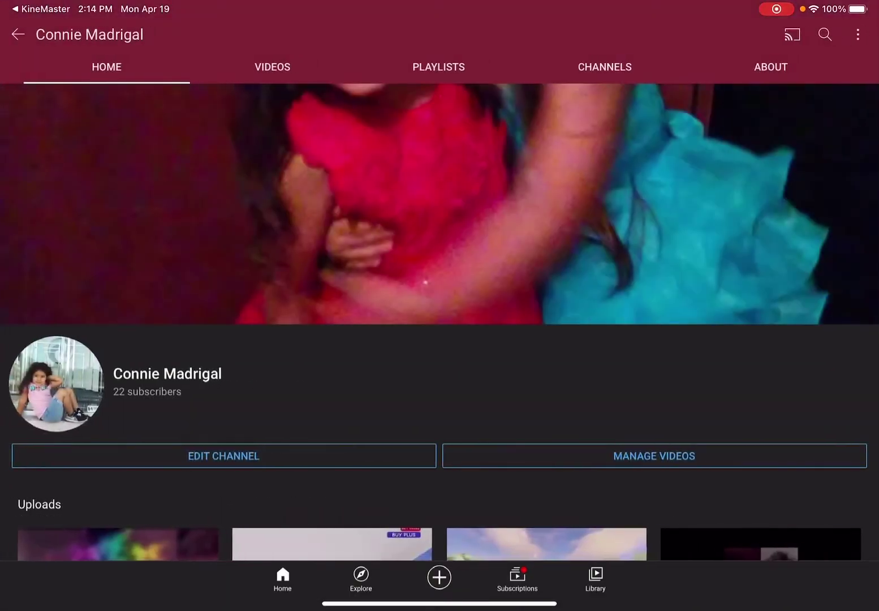
pyautogui.scroll(-5, 439, 344)
pyautogui.scroll(-2, 439, 345)
pyautogui.click(116, 124)
pyautogui.press('Escape')
pyautogui.click(332, 169)
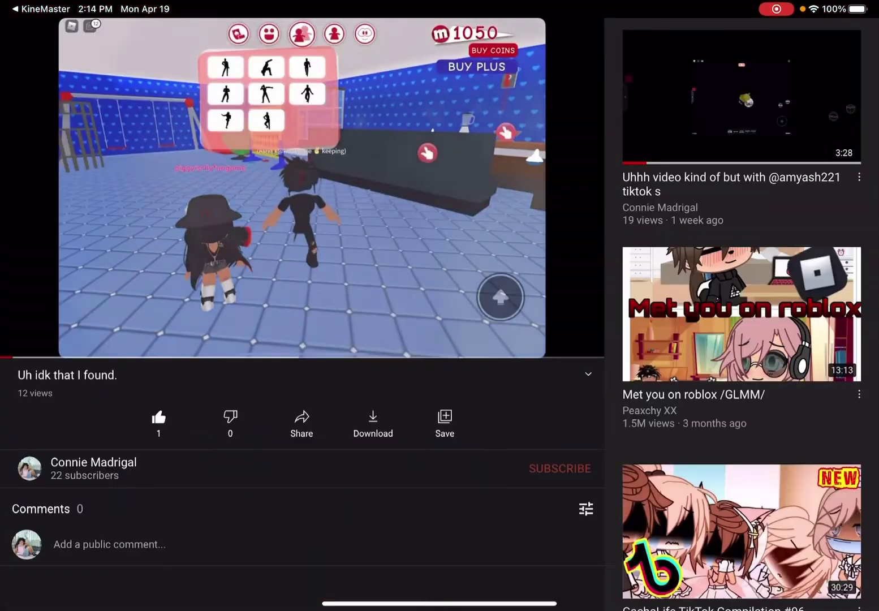
pyautogui.press('Escape')
pyautogui.click(861, 542)
pyautogui.scroll(-5, 441, 309)
pyautogui.scroll(10, 439, 309)
# - Return to the YouTube home feed and bring up the Control Center's screen recording options
pyautogui.click(14, 34)
pyautogui.moveTo(825, 3); pyautogui.dragTo(824, 275)
pyautogui.click(652, 500)
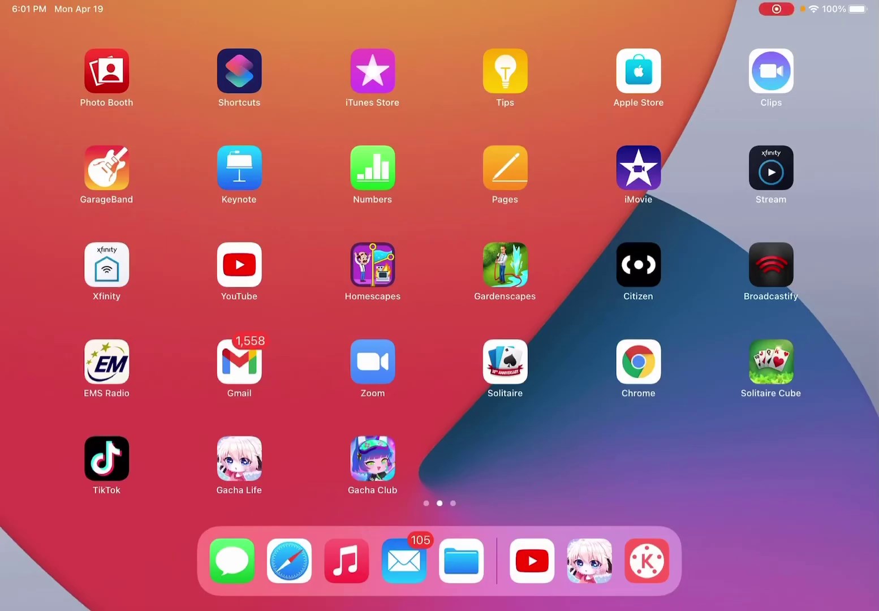
# - Launch Gacha Life and flip through the saved characters Luni, Phantom, Mumble, Pat and Kinen
pyautogui.moveTo(619, 309)
pyautogui.mouseDown()
pyautogui.moveTo(206, 309)
pyautogui.moveTo(618, 309)
pyautogui.mouseUp()
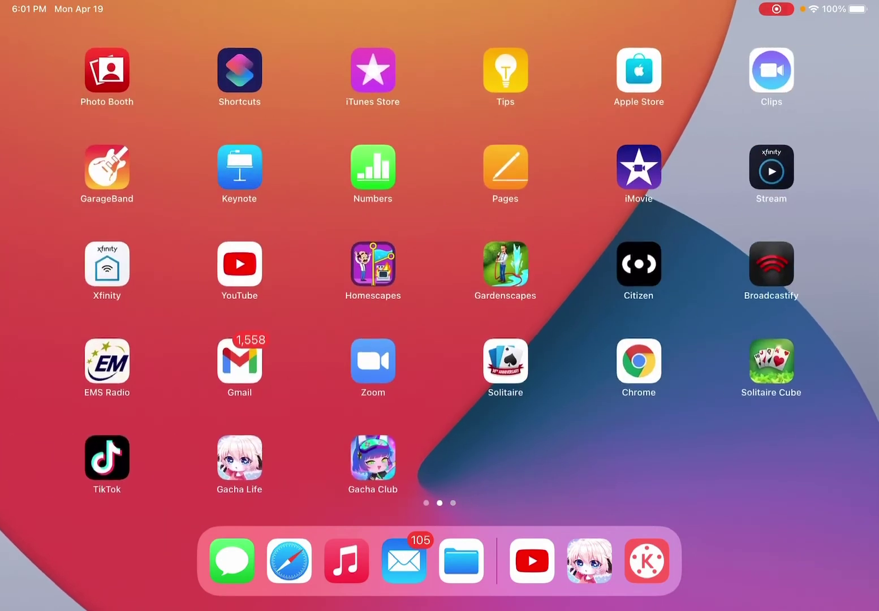
pyautogui.click(239, 458)
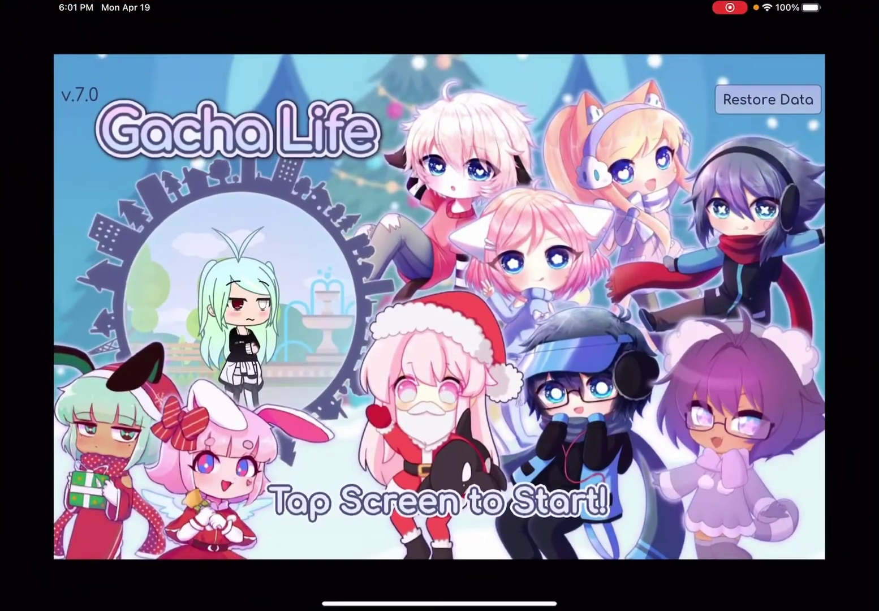
pyautogui.click(570, 490)
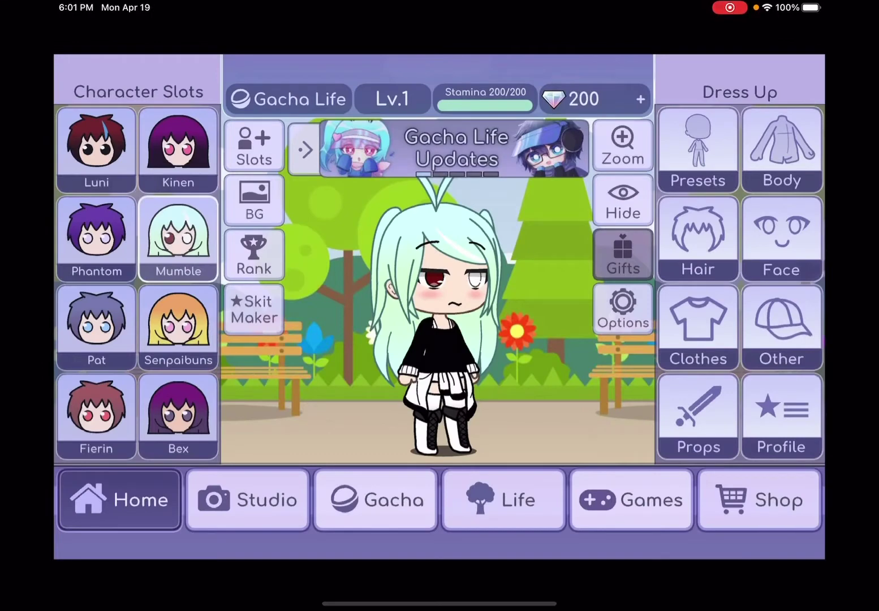
pyautogui.click(96, 148)
pyautogui.click(96, 237)
pyautogui.click(178, 238)
pyautogui.click(96, 326)
pyautogui.click(178, 147)
pyautogui.click(95, 147)
pyautogui.click(97, 236)
# - Visit the studio scene with Mumble, quit Gacha Life to the home screen and launch Gacha Club
pyautogui.click(247, 499)
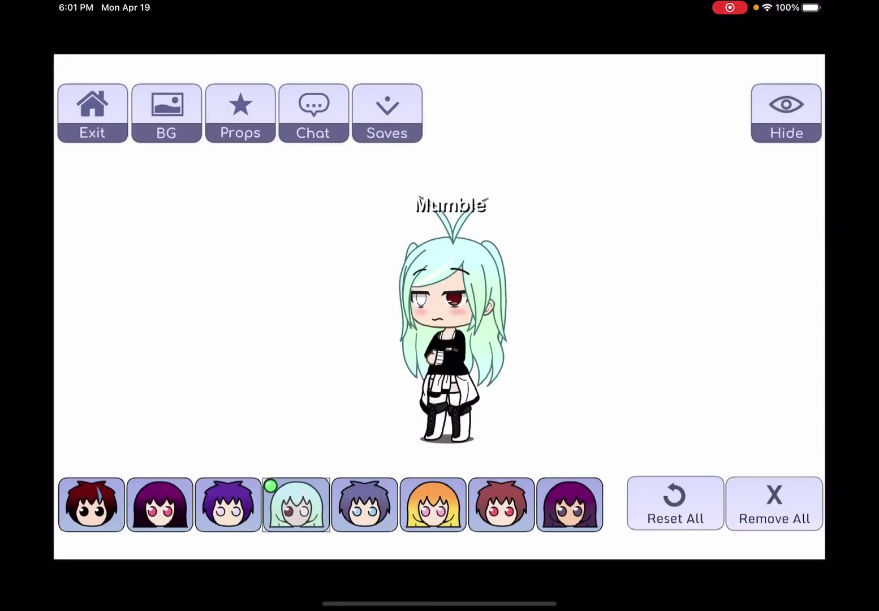
pyautogui.click(92, 114)
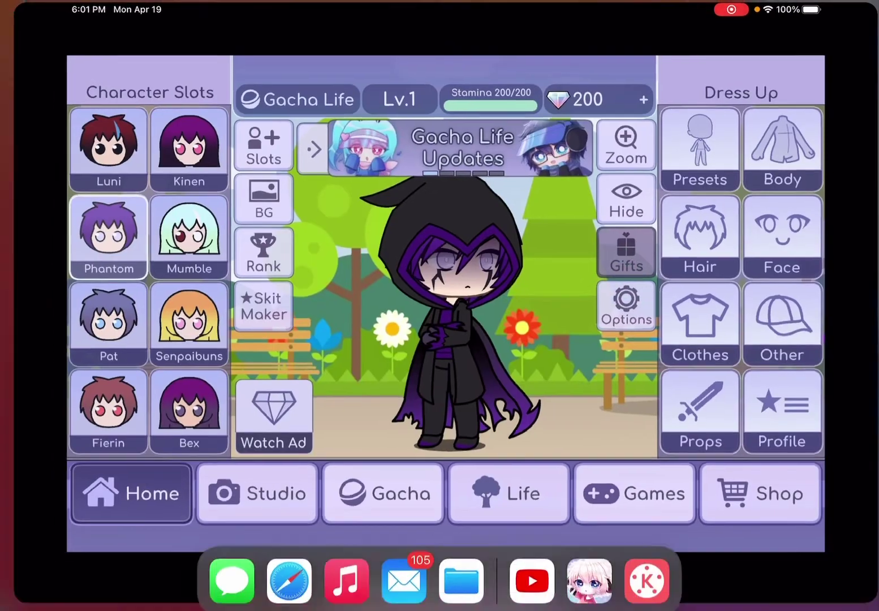
pyautogui.press('super+h')
pyautogui.click(373, 459)
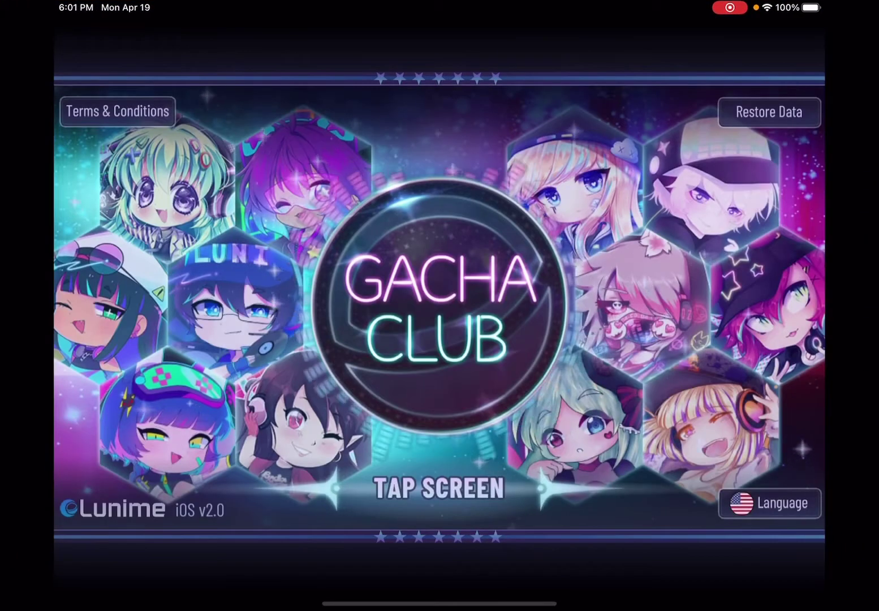
# - Pass Gacha Club's age check twice (ages 39 and 10), accepting the terms each time
pyautogui.click(439, 344)
pyautogui.click(439, 393)
pyautogui.click(508, 291)
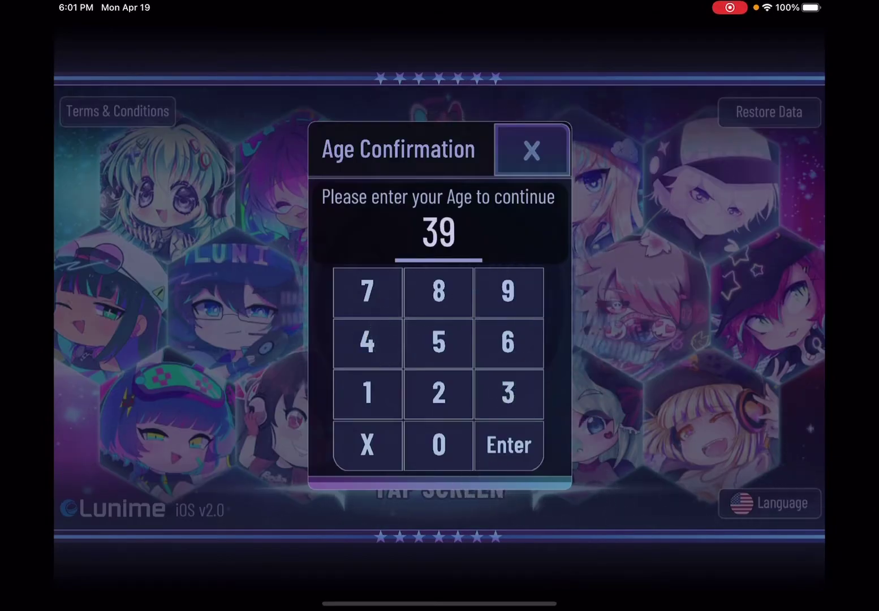
pyautogui.click(510, 444)
pyautogui.click(418, 441)
pyautogui.click(477, 412)
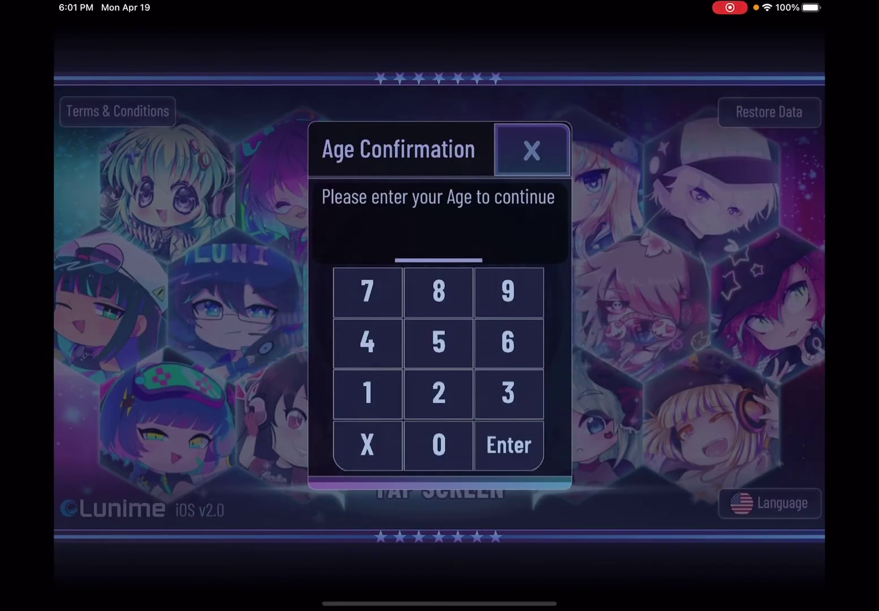
pyautogui.click(368, 393)
pyautogui.click(439, 444)
pyautogui.click(509, 445)
pyautogui.click(415, 441)
pyautogui.click(482, 438)
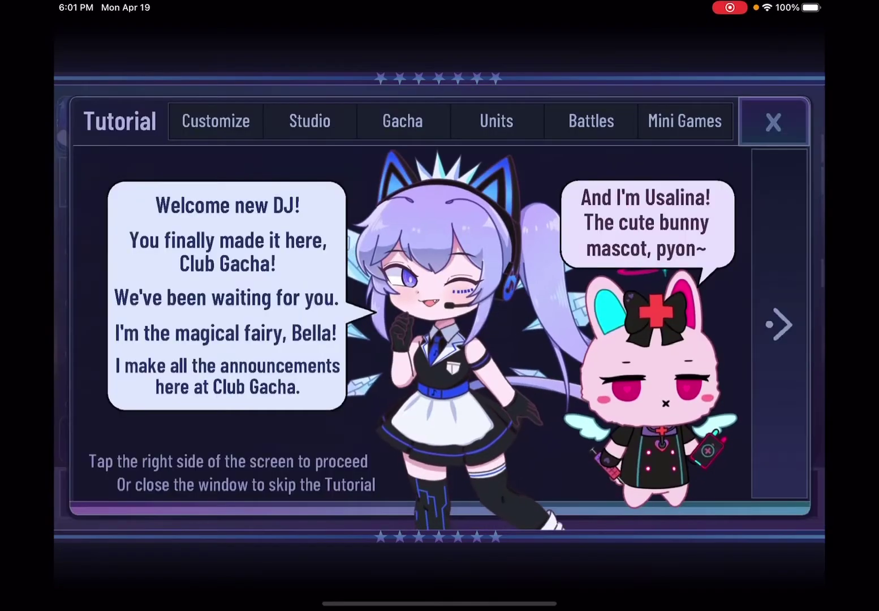
# - Dismiss the tutorial, switch between Charlotte, Lemo and Rein, then quit to the home screen
pyautogui.click(776, 121)
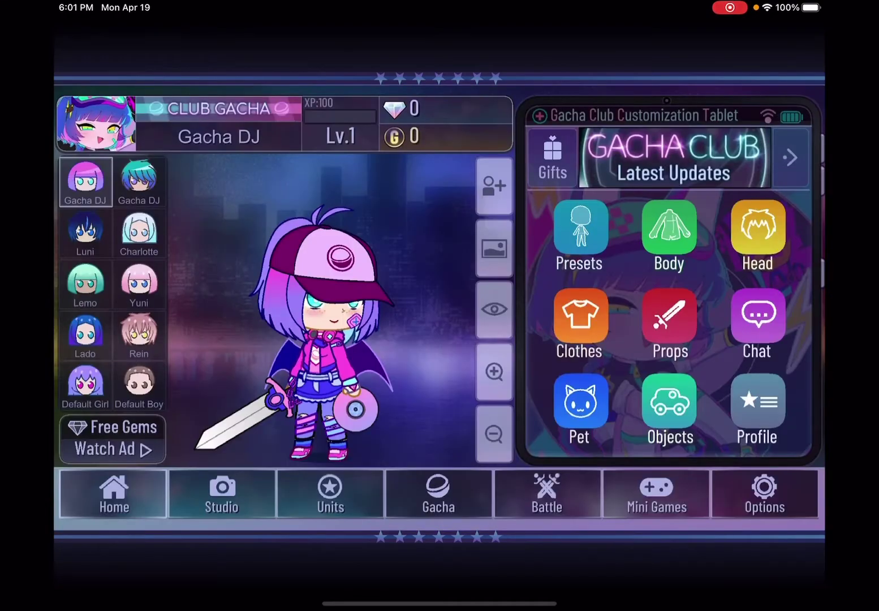
pyautogui.click(138, 234)
pyautogui.click(86, 285)
pyautogui.click(139, 334)
pyautogui.click(138, 234)
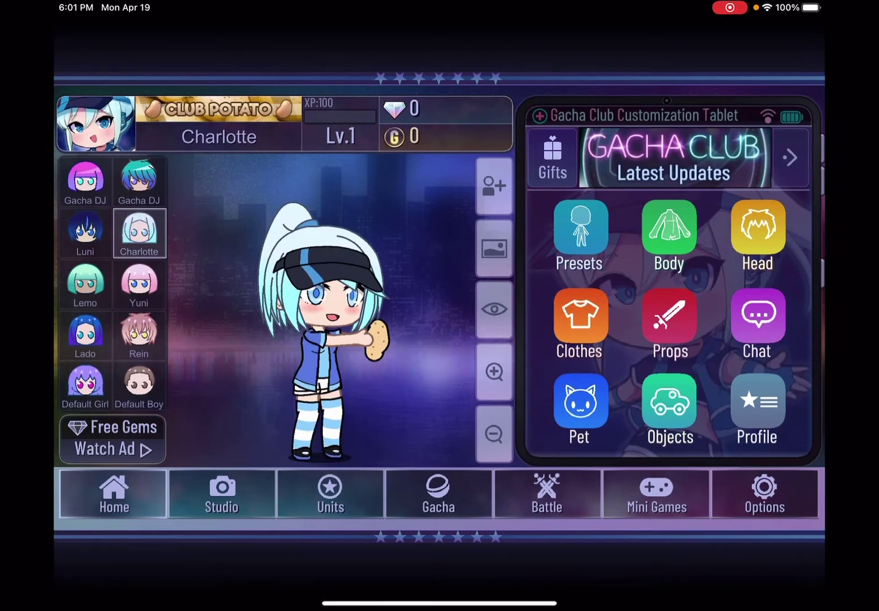
pyautogui.press('super+h')
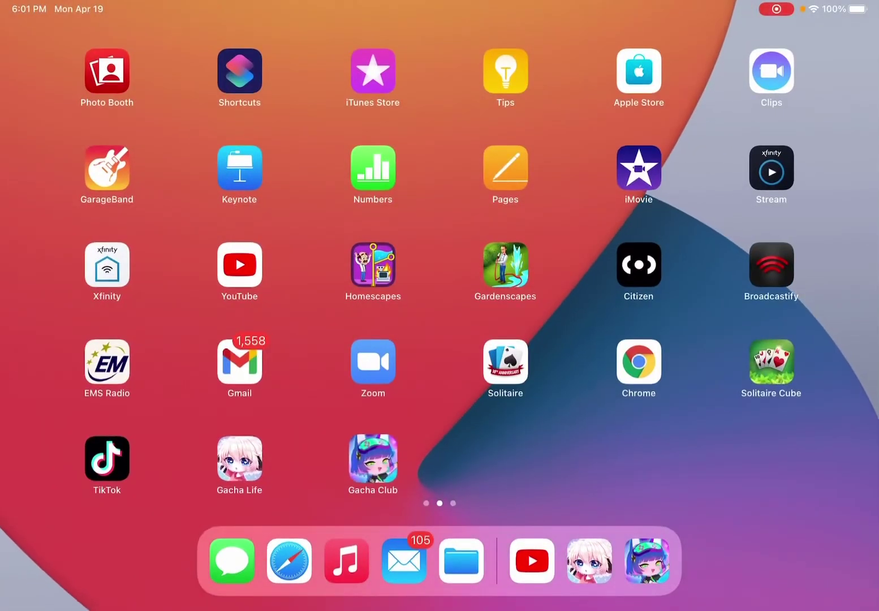
# - Delete the Gacha Club app from the iPad and launch ibis Paint X
pyautogui.rightClick(373, 457)
pyautogui.click(388, 344)
pyautogui.click(487, 344)
pyautogui.hscroll(5, 441, 274)
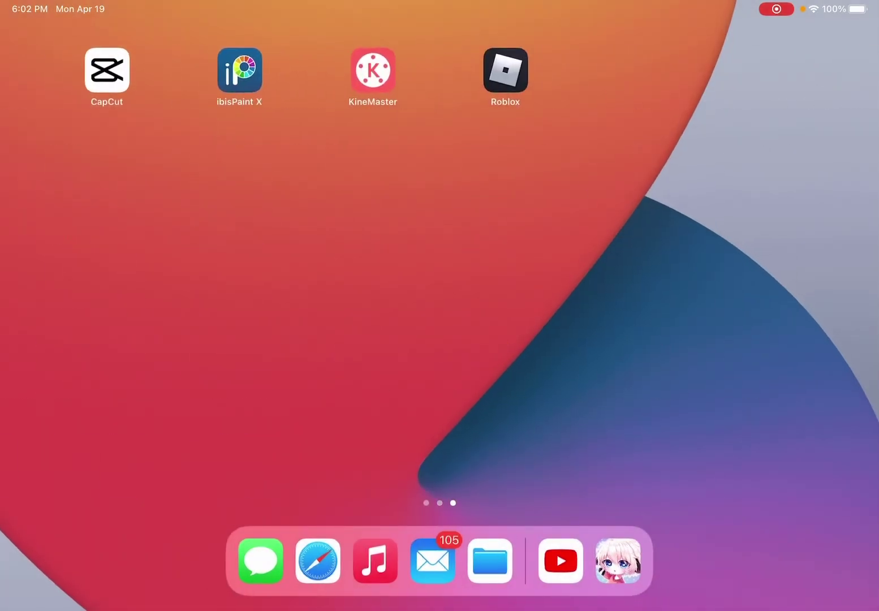
pyautogui.click(240, 71)
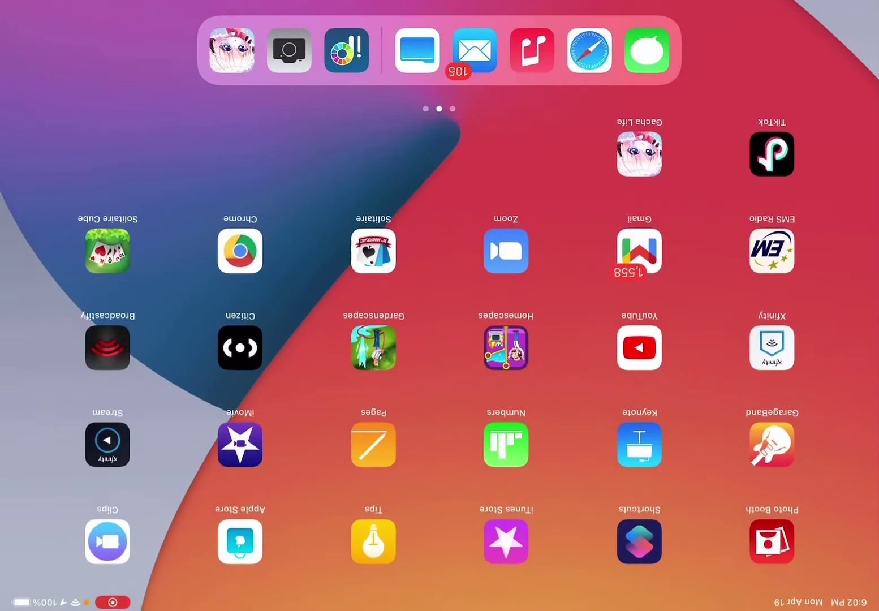
# - Open My Gallery, start an Import Picture canvas and grant the app access to the selfie photo
pyautogui.click(347, 51)
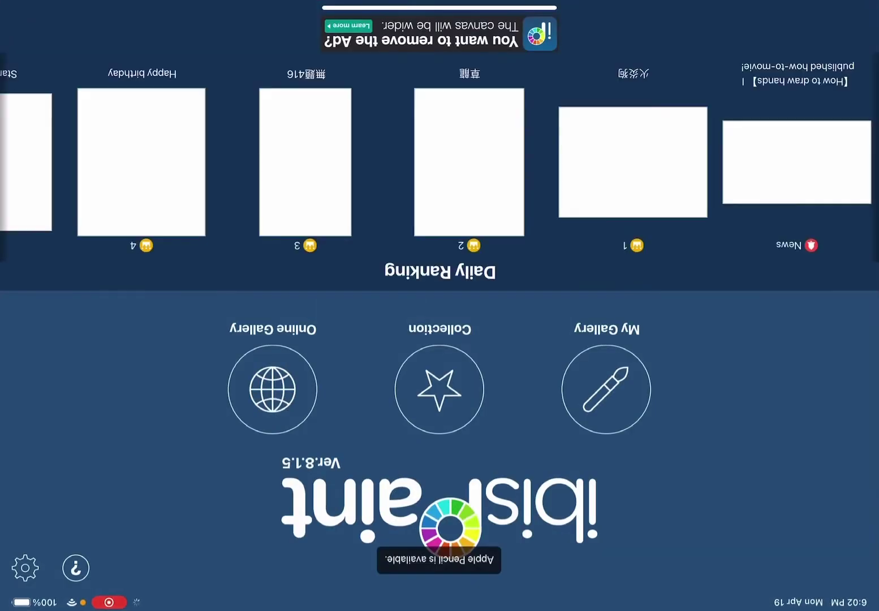
pyautogui.click(591, 385)
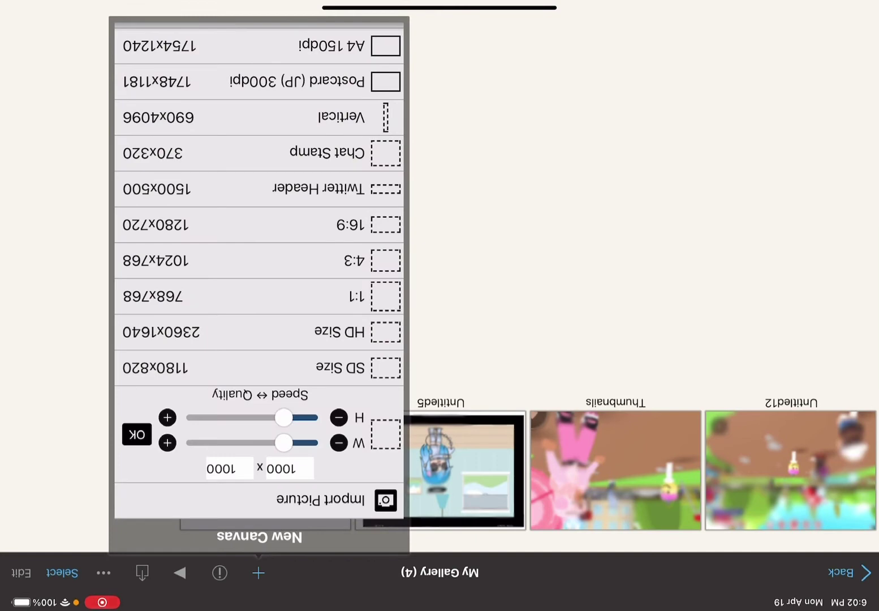
pyautogui.click(320, 500)
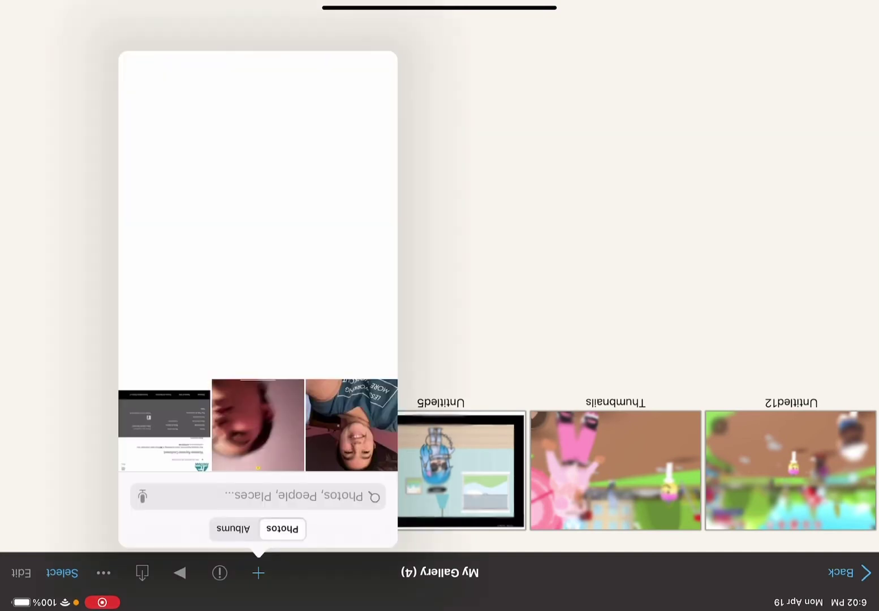
pyautogui.click(164, 425)
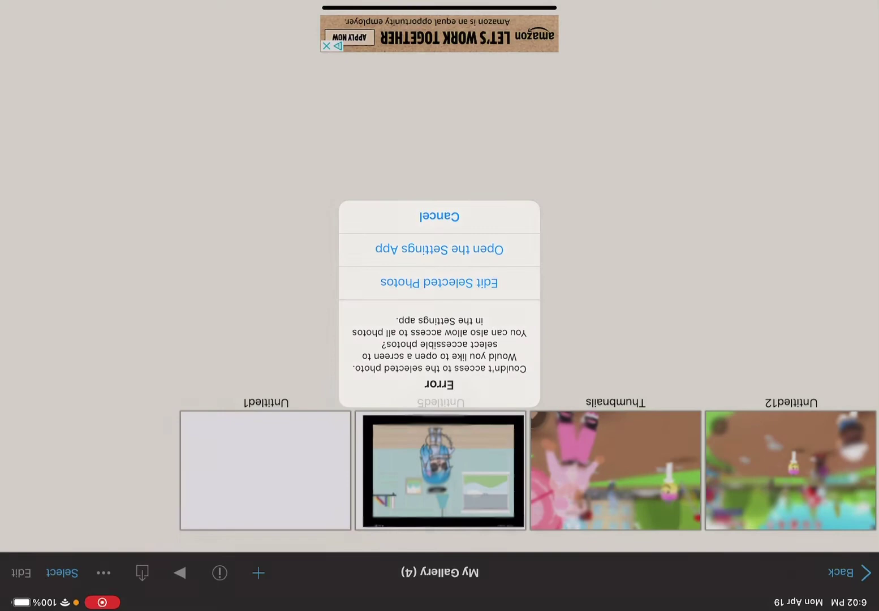
pyautogui.click(439, 283)
pyautogui.click(650, 421)
pyautogui.click(207, 531)
pyautogui.click(265, 471)
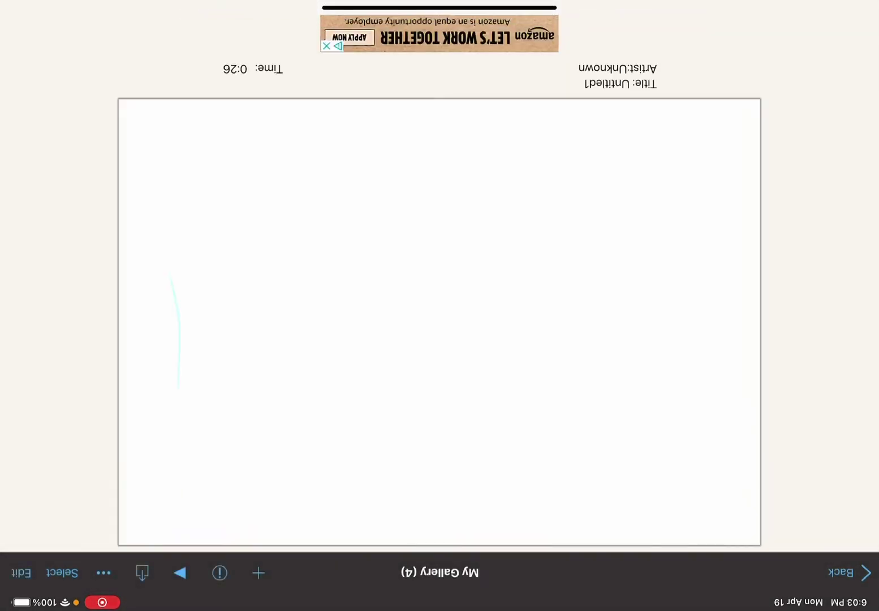
# - Create a new canvas by importing the selfie from the photo library at the suggested size
pyautogui.click(258, 572)
pyautogui.click(320, 499)
pyautogui.click(351, 426)
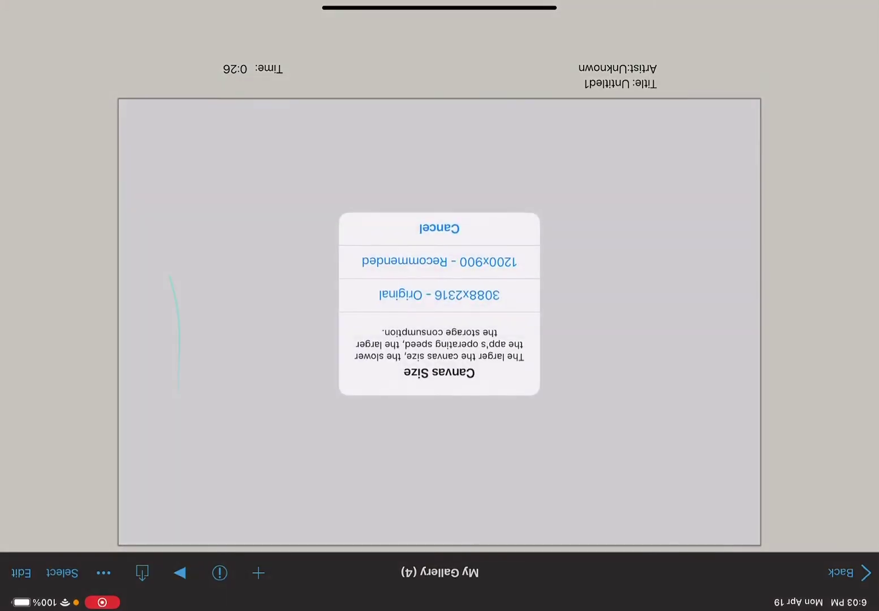
pyautogui.click(440, 227)
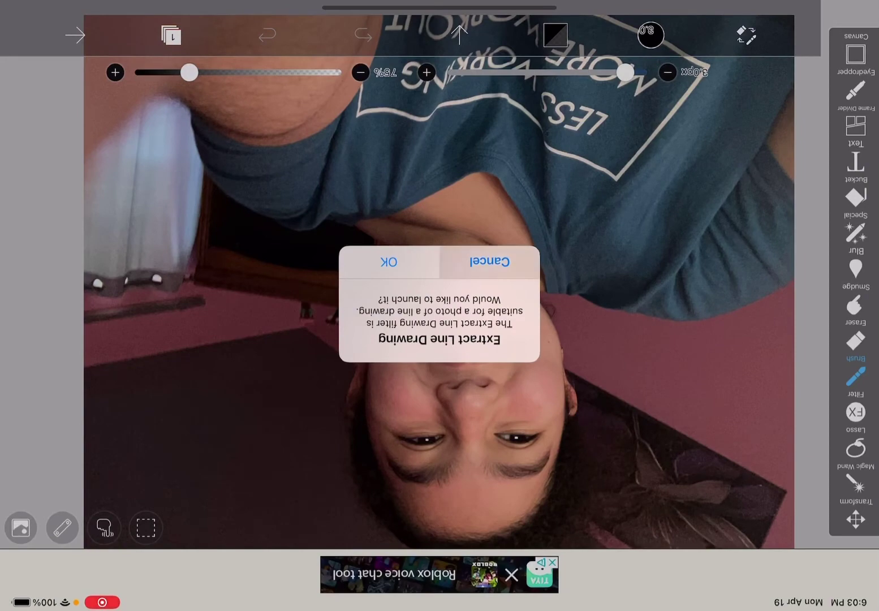
# - Decline the line-drawing extraction, mute the screen recording microphone and select the Blur tool
pyautogui.click(489, 262)
pyautogui.scroll(-3, 440, 274)
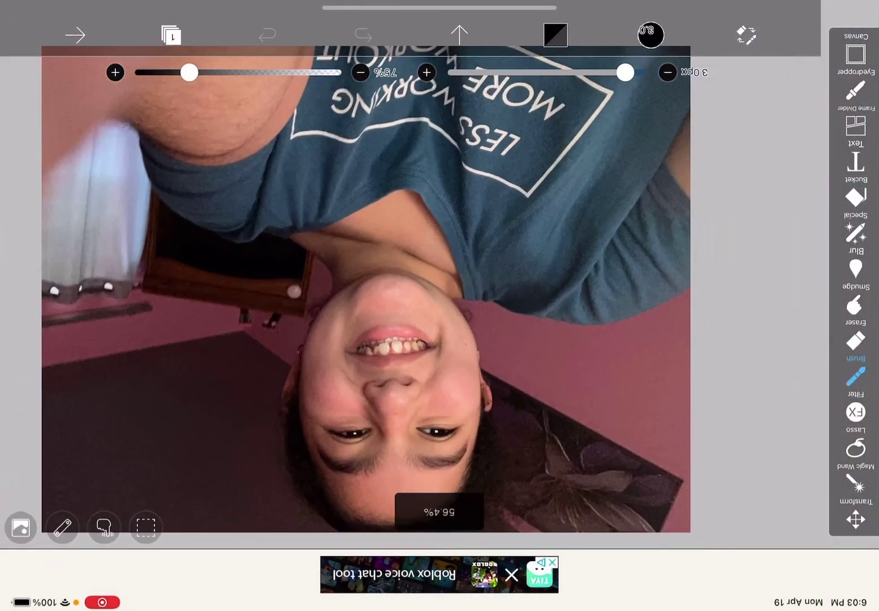
pyautogui.scroll(-2, 371, 274)
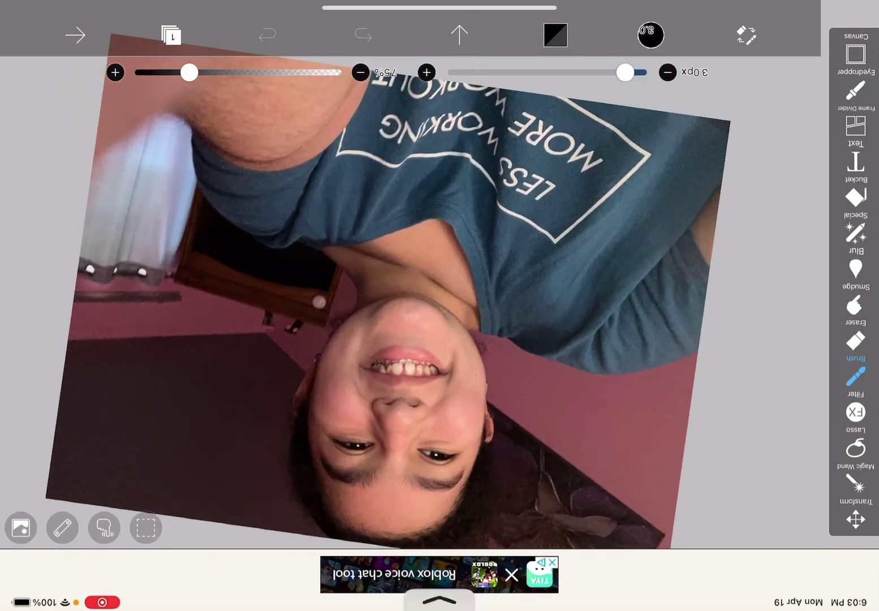
pyautogui.moveTo(439, 604); pyautogui.dragTo(440, 343)
pyautogui.click(227, 112)
pyautogui.click(226, 103)
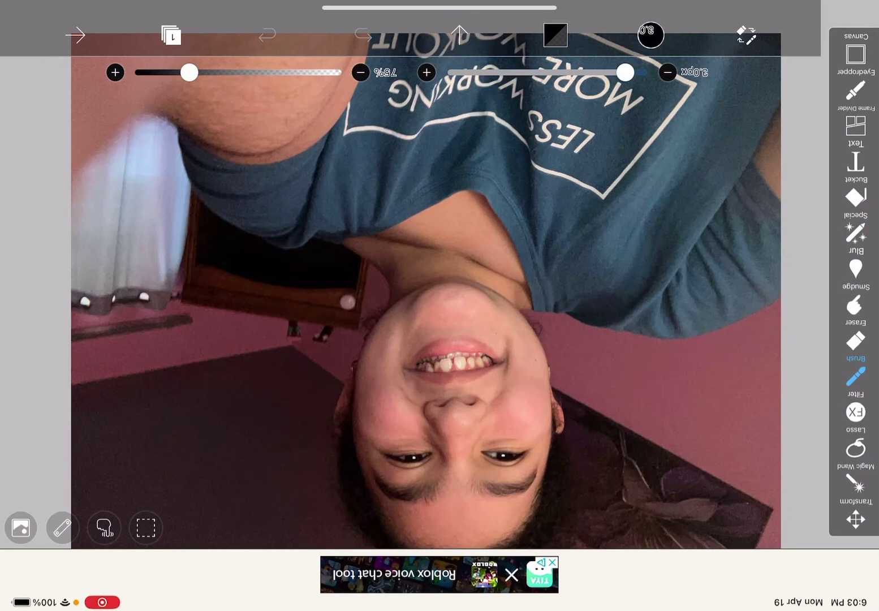
pyautogui.click(856, 268)
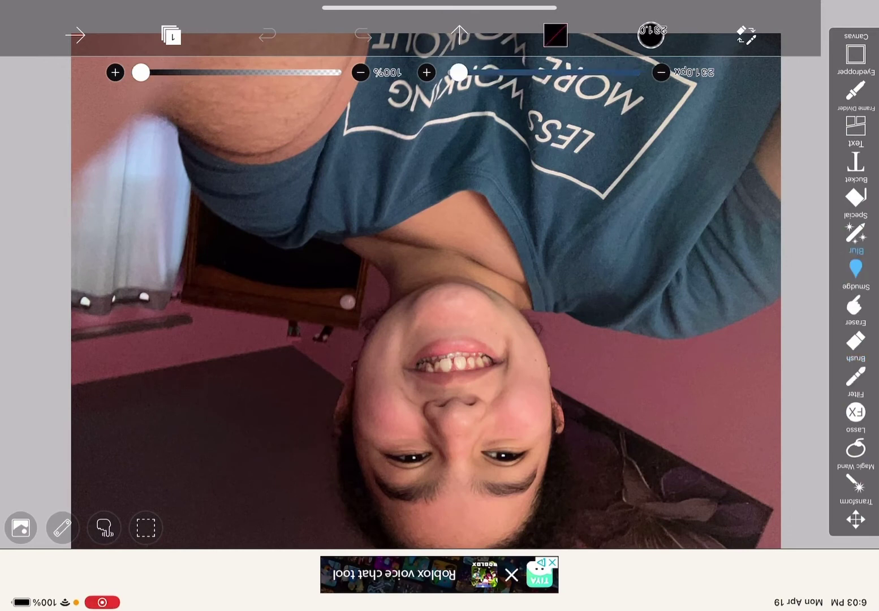
# - Blur the left curtain, the mouth, the eyes and the arm areas of the selfie
pyautogui.moveTo(101, 320); pyautogui.dragTo(99, 437)
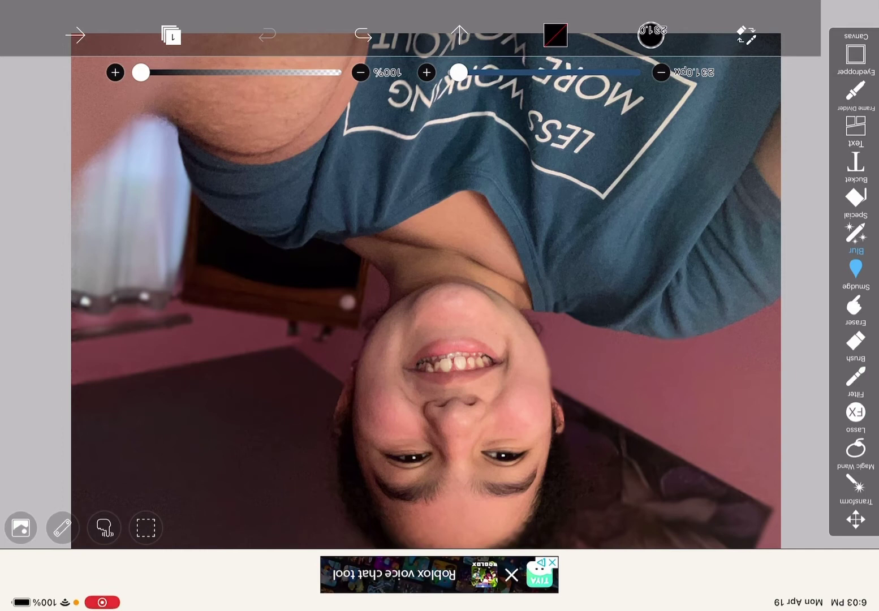
pyautogui.moveTo(190, 441); pyautogui.dragTo(134, 264)
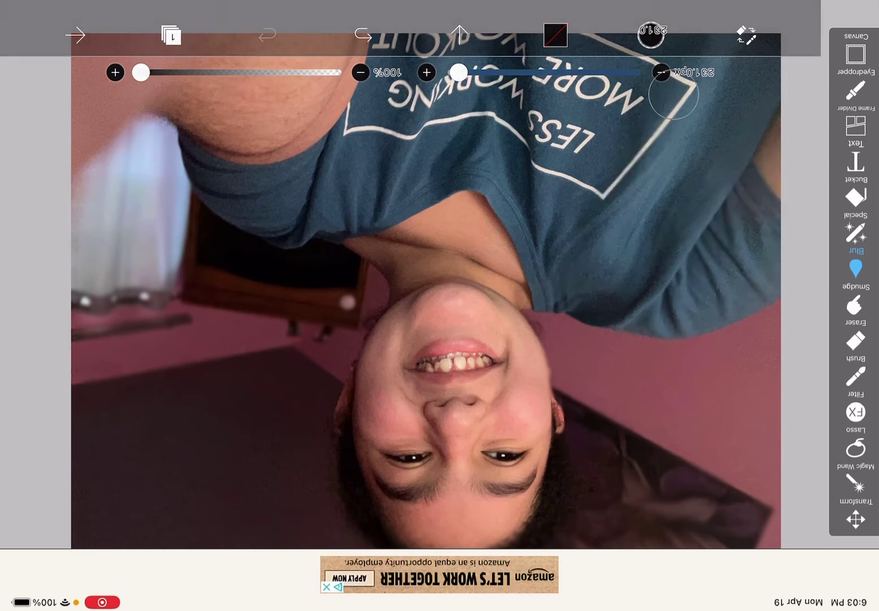
pyautogui.moveTo(674, 104); pyautogui.dragTo(547, 155)
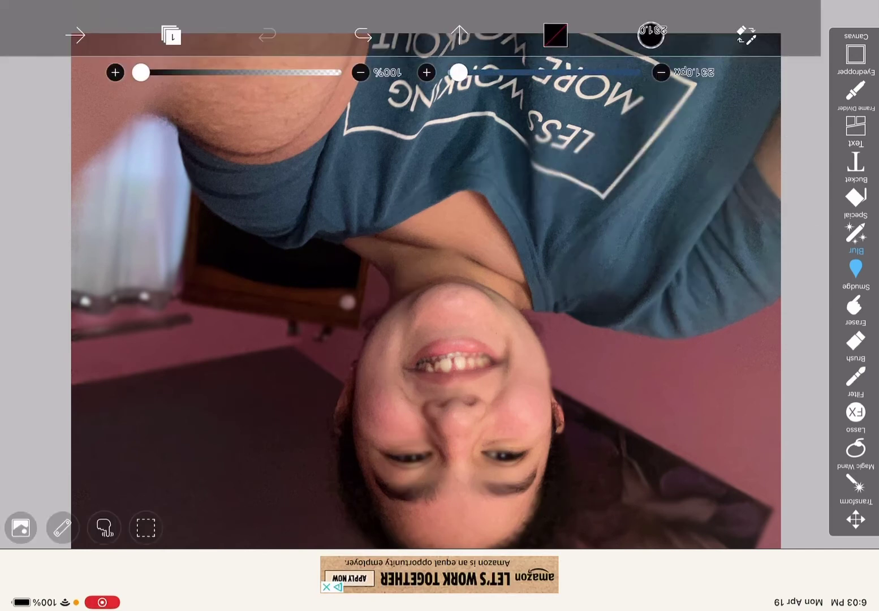
pyautogui.moveTo(414, 492); pyautogui.dragTo(414, 492)
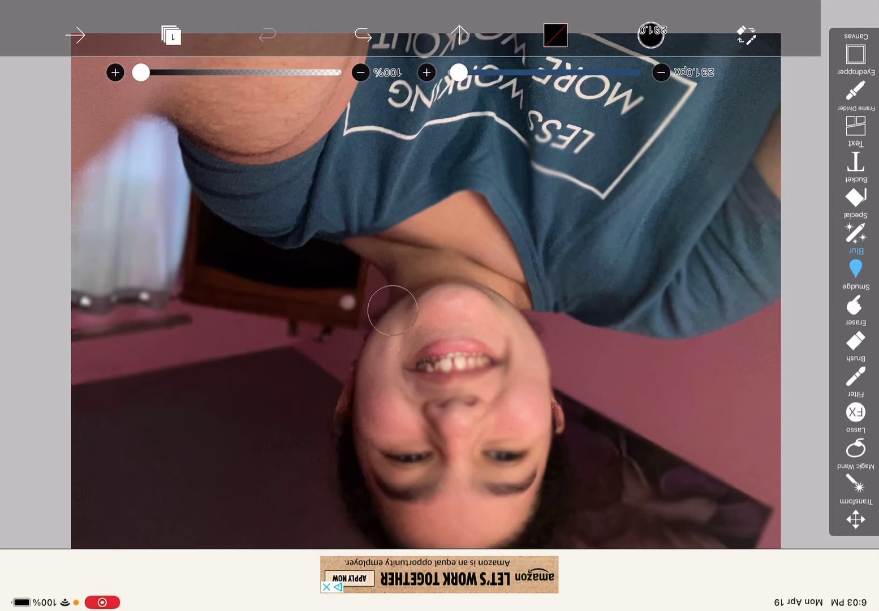
pyautogui.moveTo(286, 120); pyautogui.dragTo(204, 99)
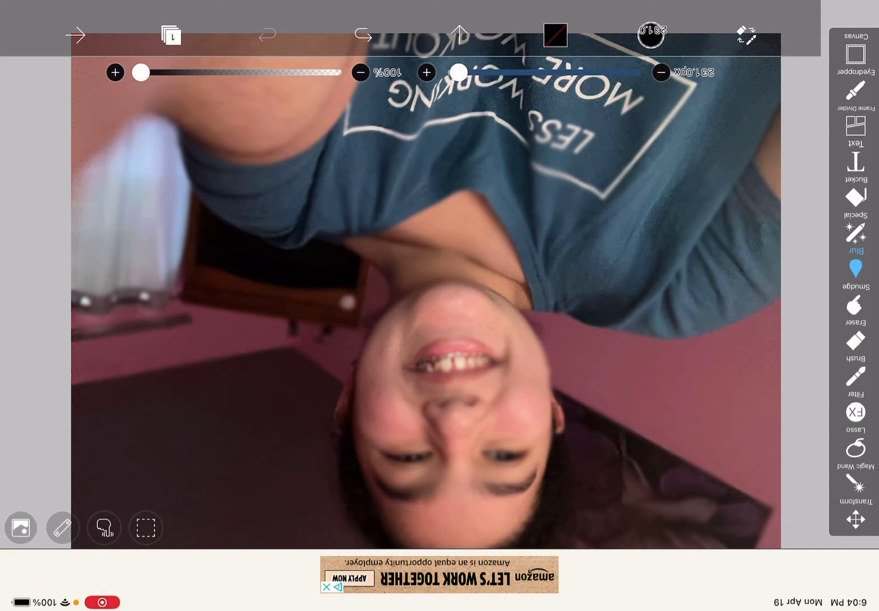
# - Open the Liquify Pen panel and choose its Expand mode
pyautogui.click(856, 197)
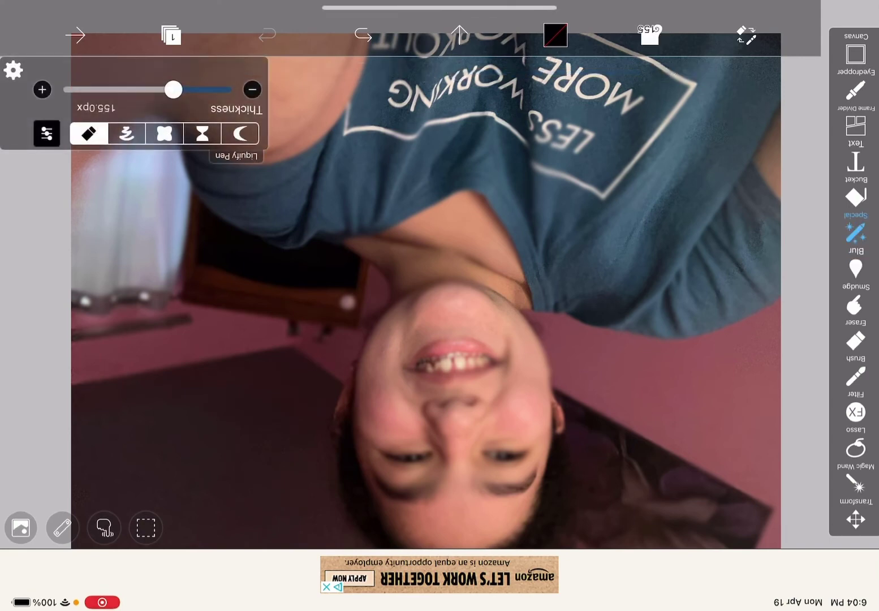
pyautogui.click(164, 133)
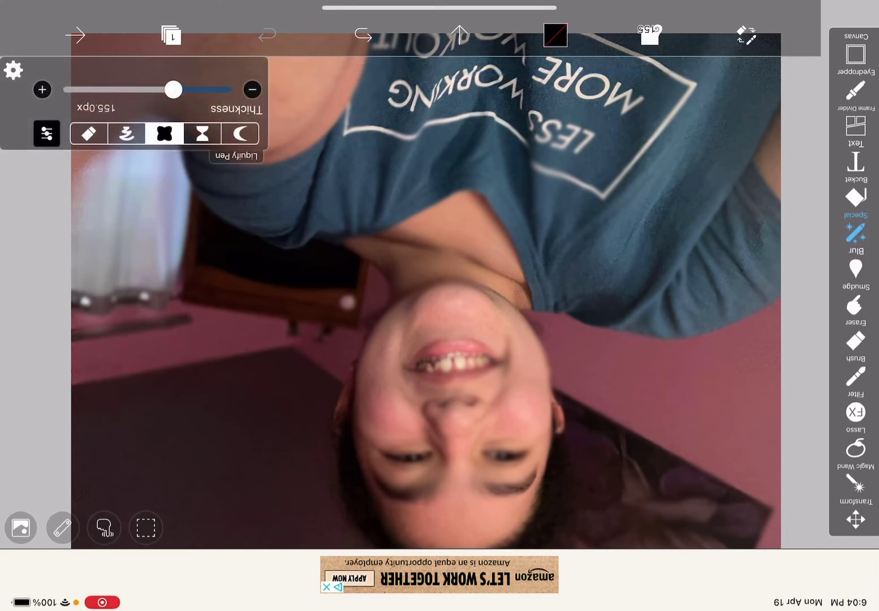